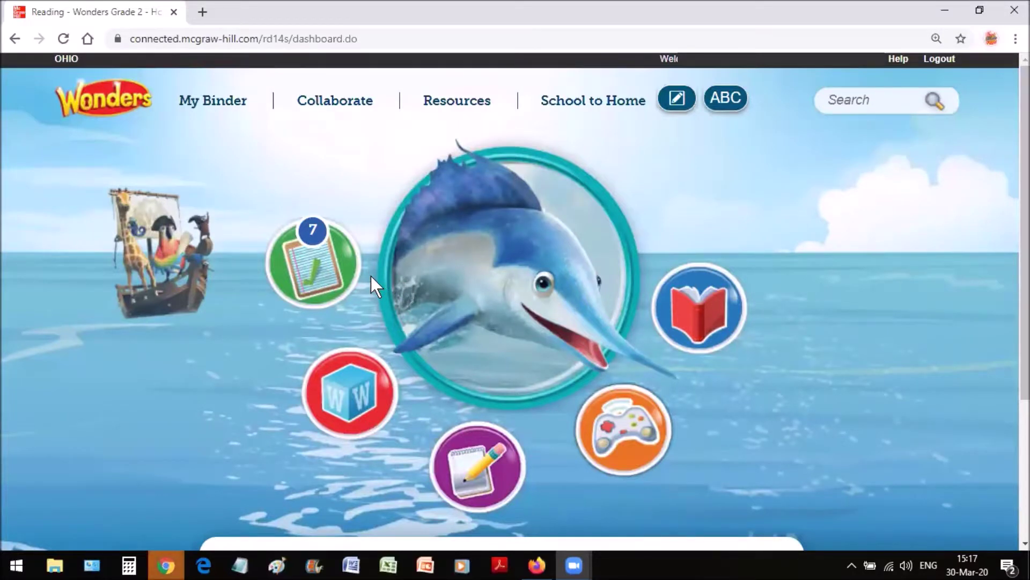
# Step: Open the to-do list from the student dashboard
pyautogui.click(341, 275)
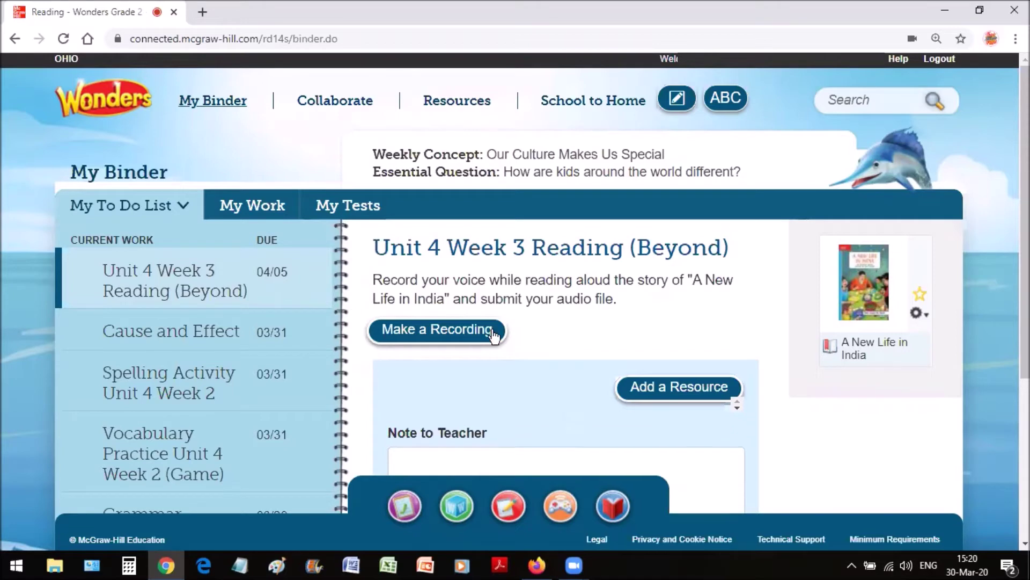
# Step: Start a voice recording for the Unit 4 Week 3 Reading (Beyond) assignment
pyautogui.click(454, 337)
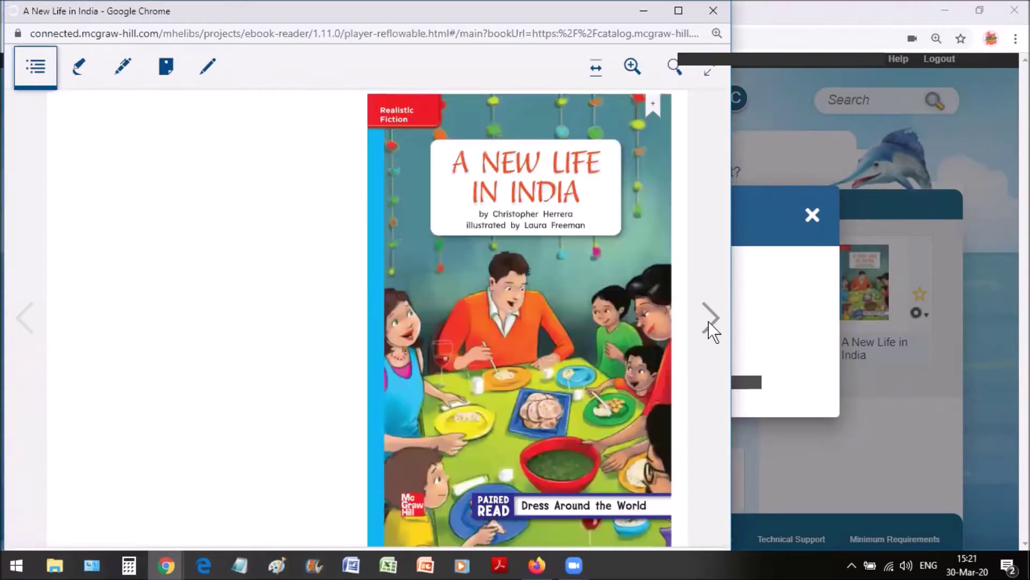
# Step: Page past the cover and contents of 'A New Life in India' to Chapter 1, then return to the assignment
pyautogui.click(708, 322)
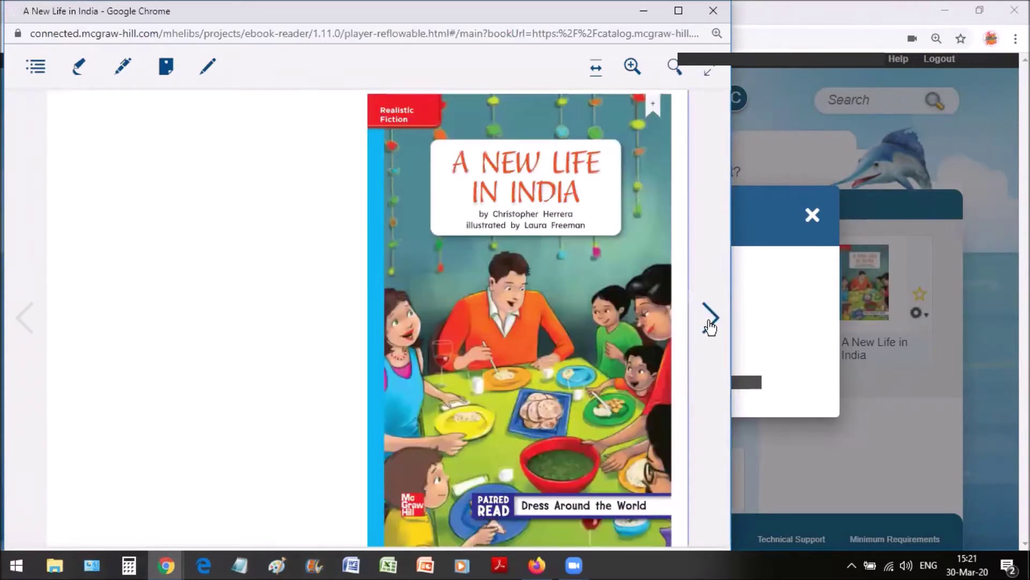
pyautogui.click(709, 323)
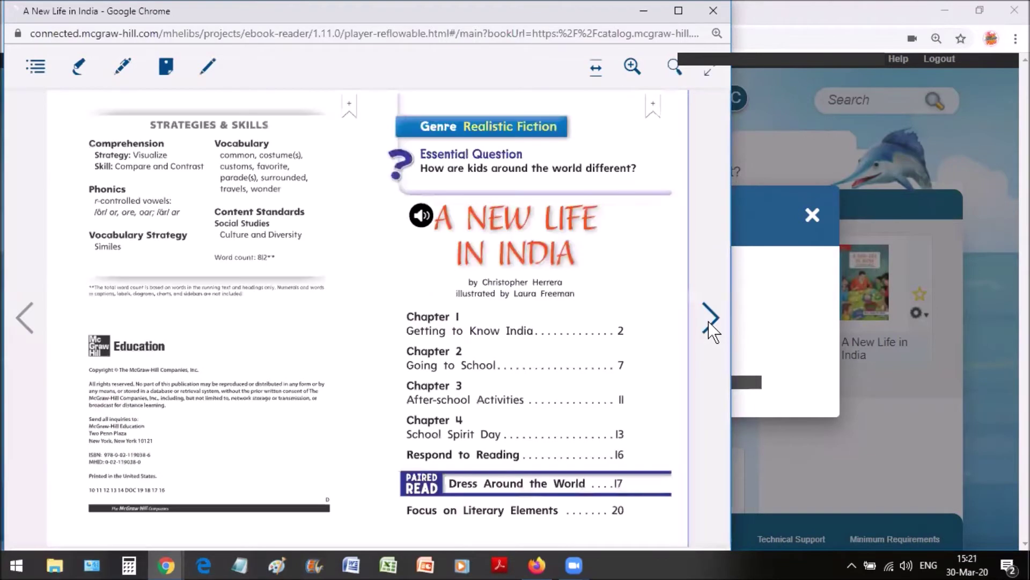
pyautogui.click(709, 324)
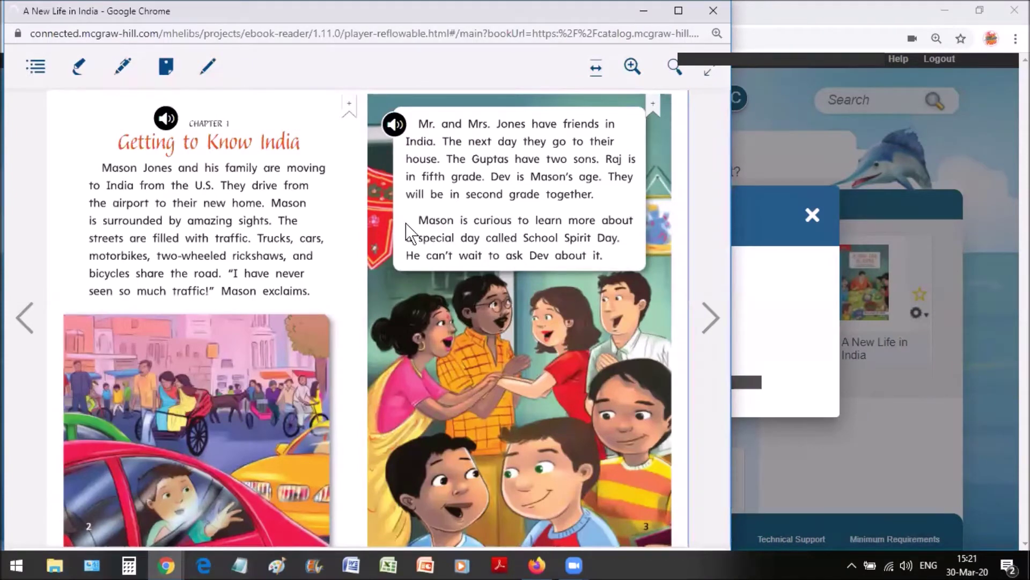
pyautogui.hotkey('ctrl', 'w')
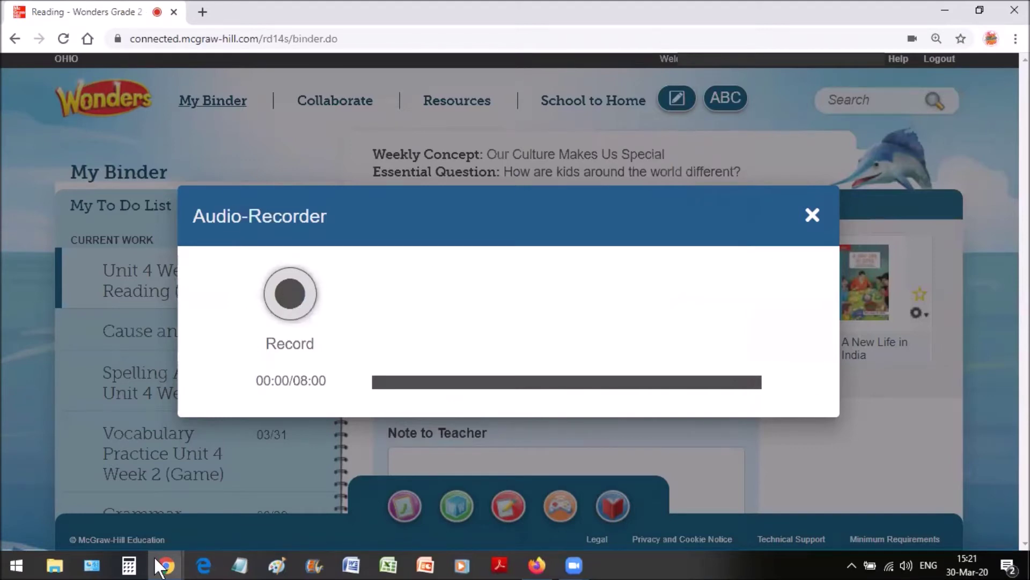
# Step: Record about 59 seconds reading the Chapter 1 opening pages aloud, then return to the recorder
pyautogui.press('super+4')
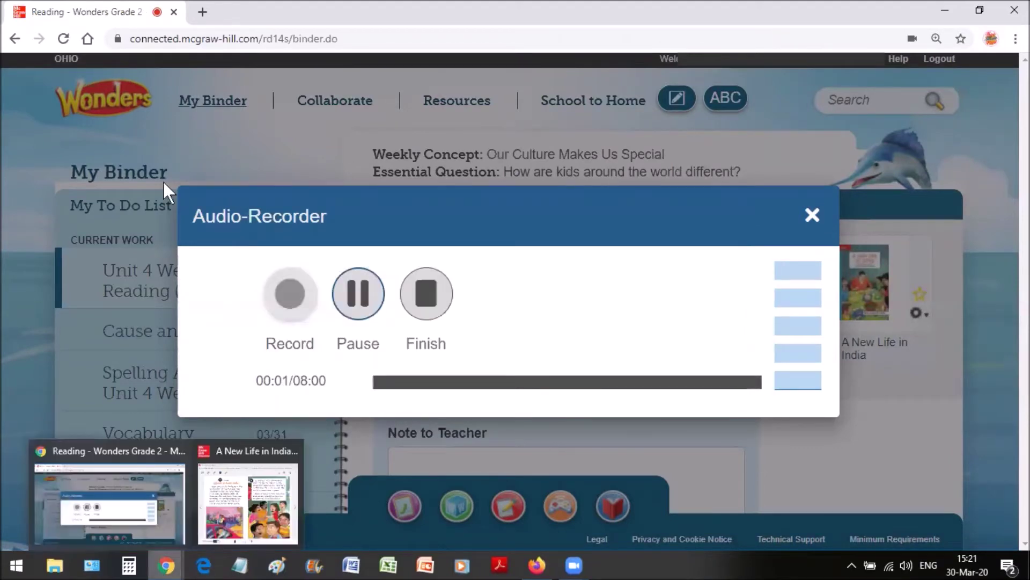
pyautogui.press('super+4')
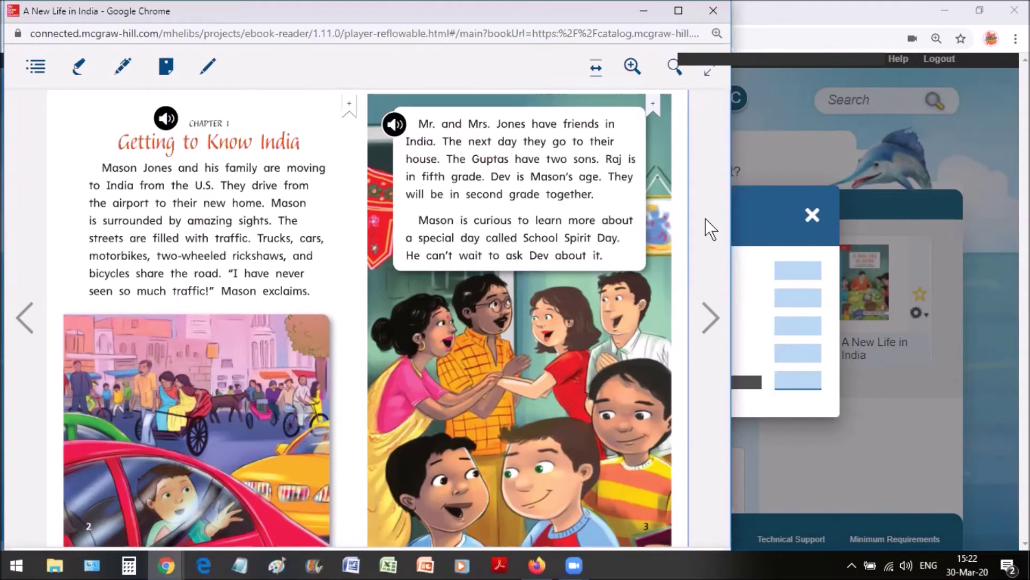
pyautogui.hotkey('alt', 'Tab')
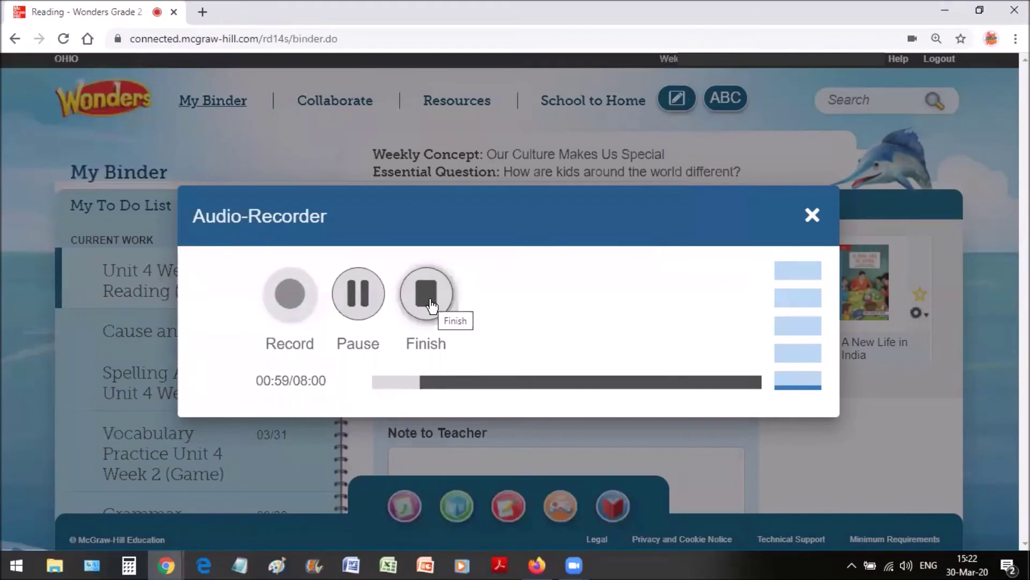
# Step: Stop the recording, play it back, then pause and stop playback
pyautogui.click(430, 305)
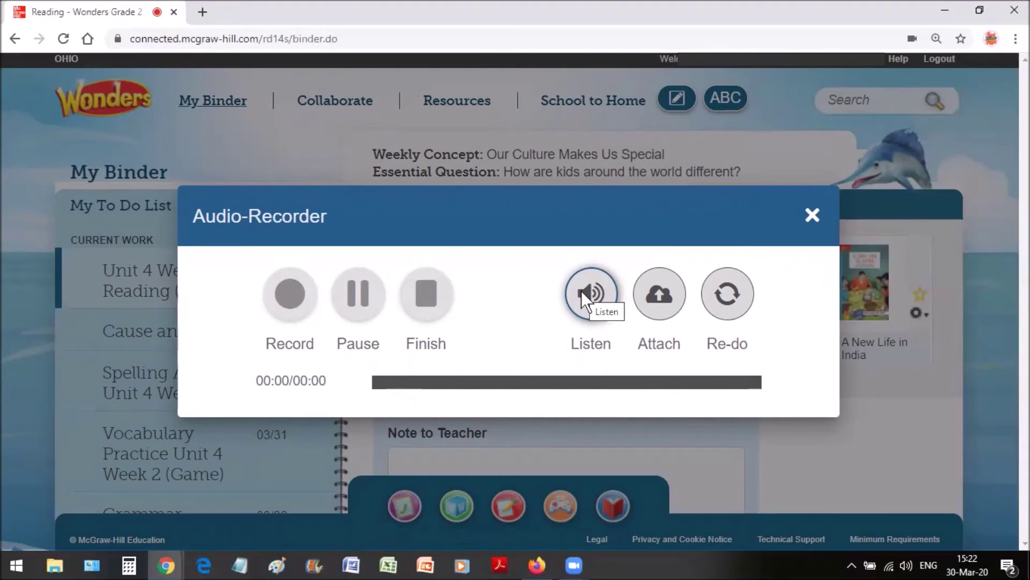
pyautogui.click(583, 295)
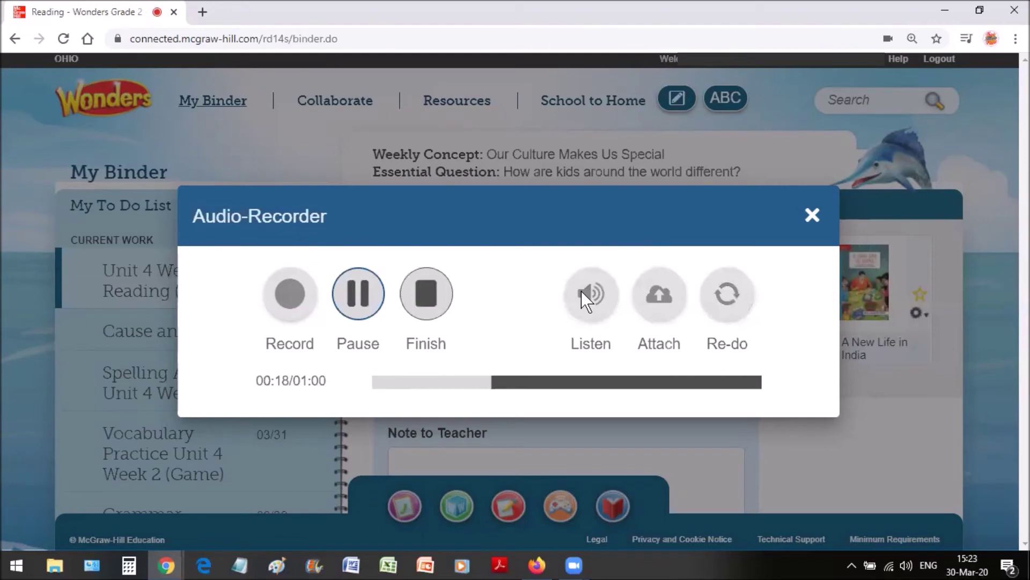
pyautogui.click(364, 299)
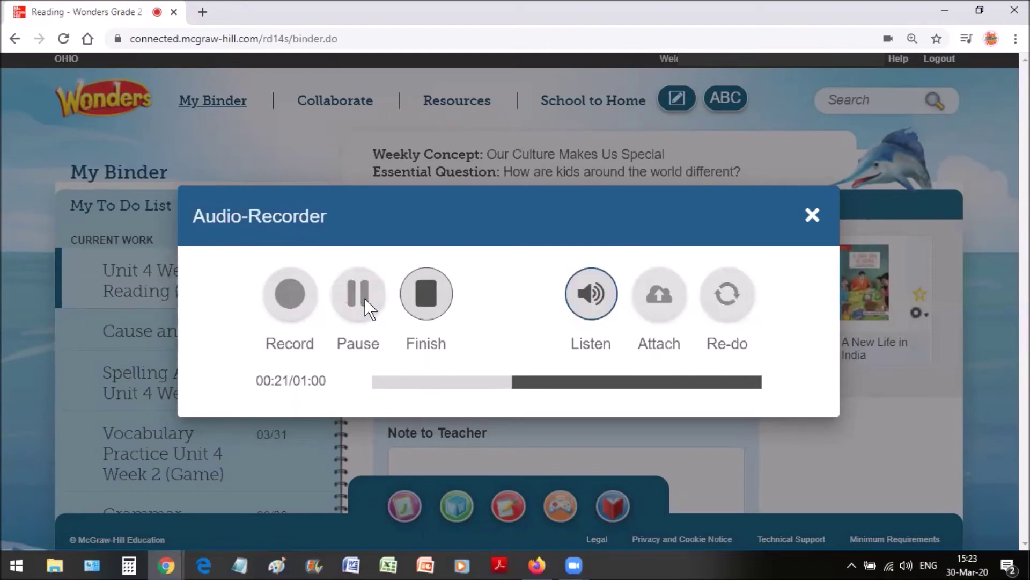
pyautogui.click(431, 290)
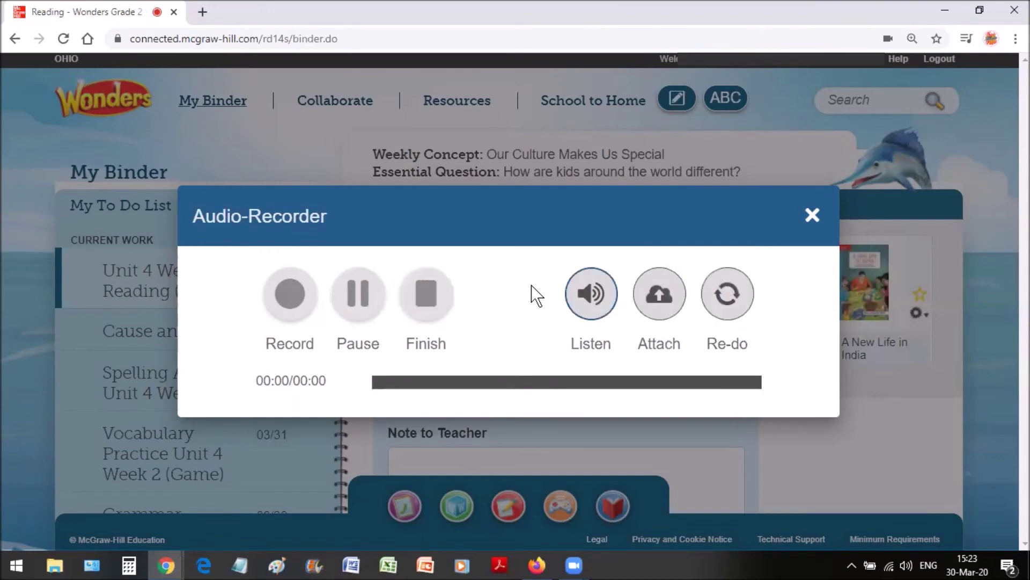
# Step: Attach the recorded reading to the Unit 4 Week 3 assignment and confirm
pyautogui.click(672, 286)
pyautogui.click(655, 303)
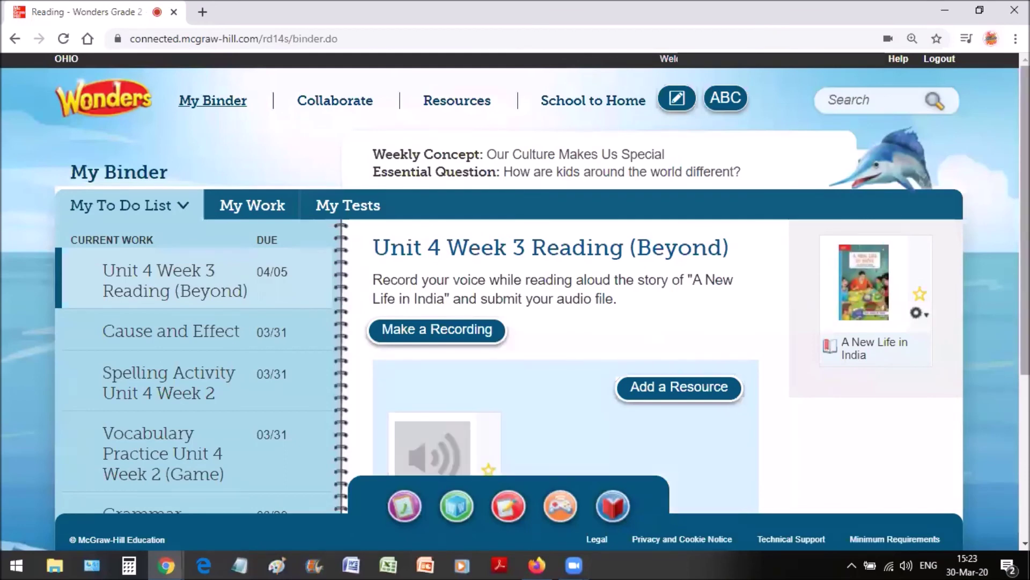
pyautogui.scroll(-3, 379, 211)
pyautogui.scroll(-1, 441, 230)
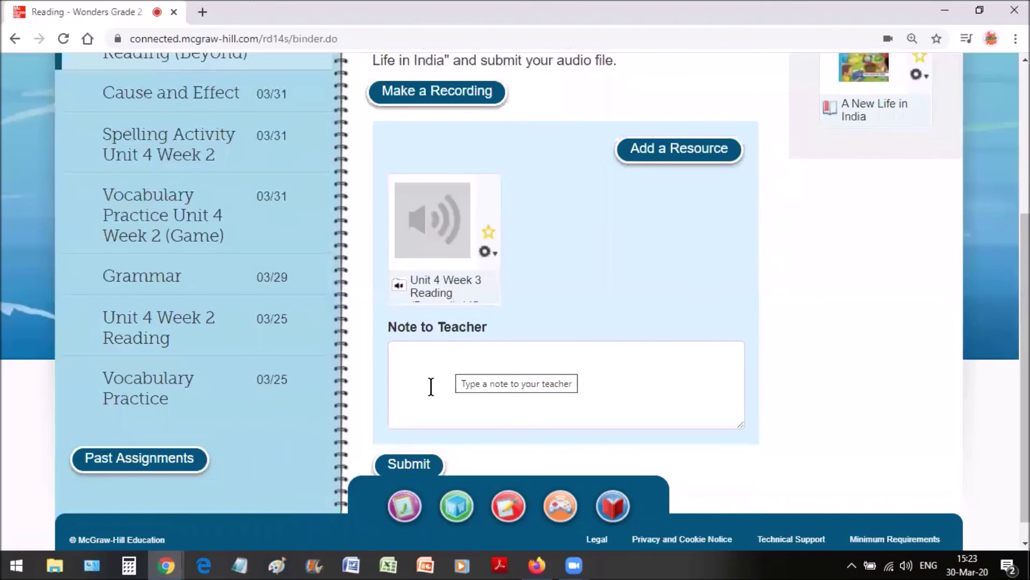
# Step: Write the note 'i am done' in the Note to Teacher box
pyautogui.click(425, 371)
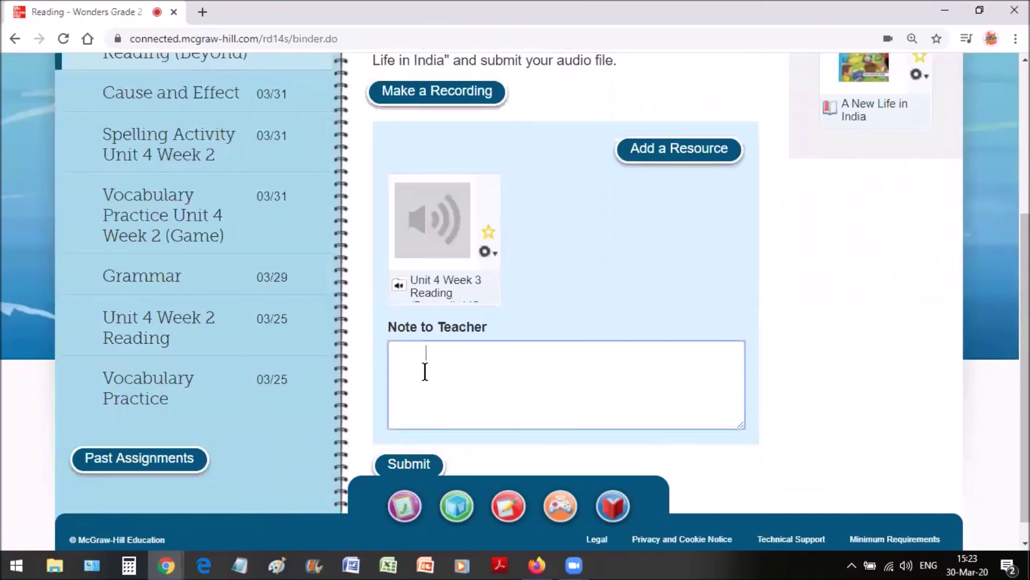
pyautogui.write('i am')
pyautogui.write(' done')
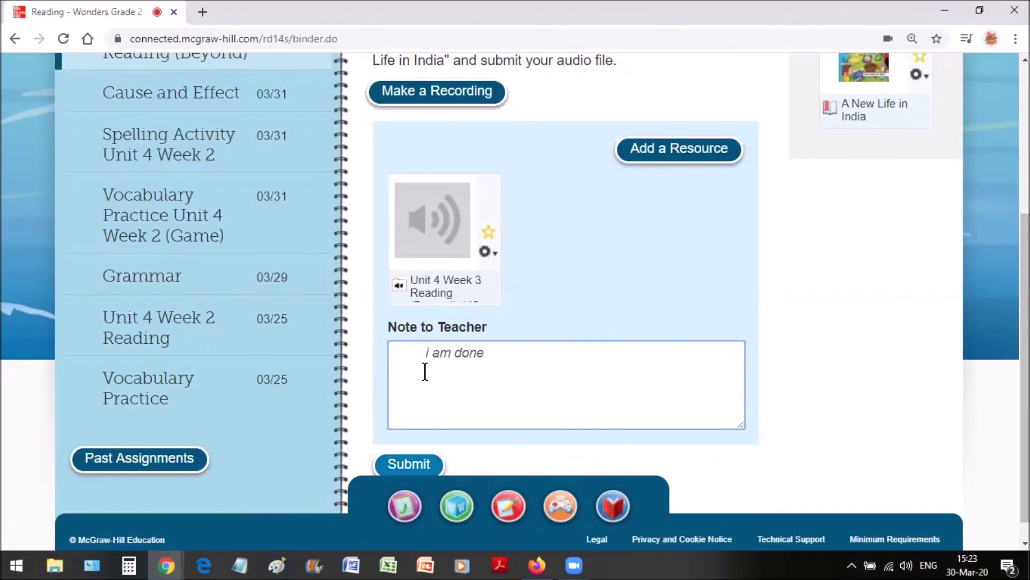